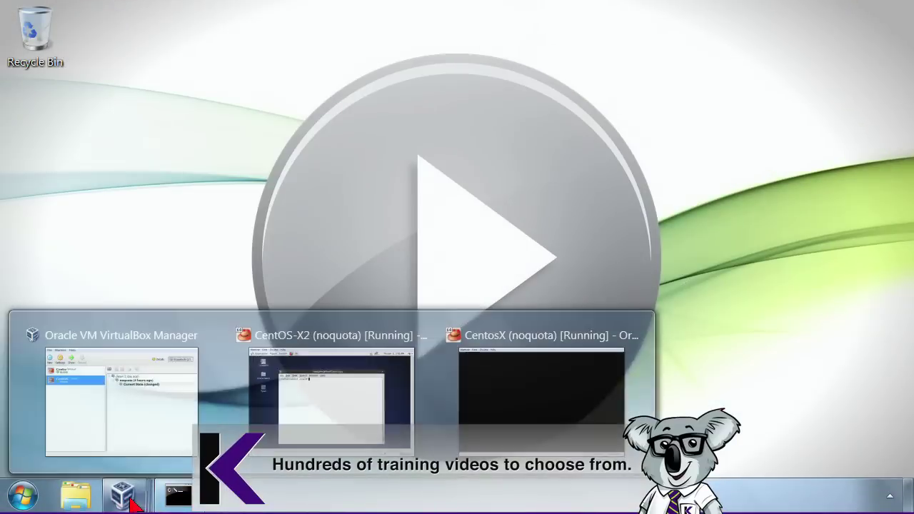
In the CentOS-X2 VM terminal, move up to the root directory and clear the screen
click(292, 422)
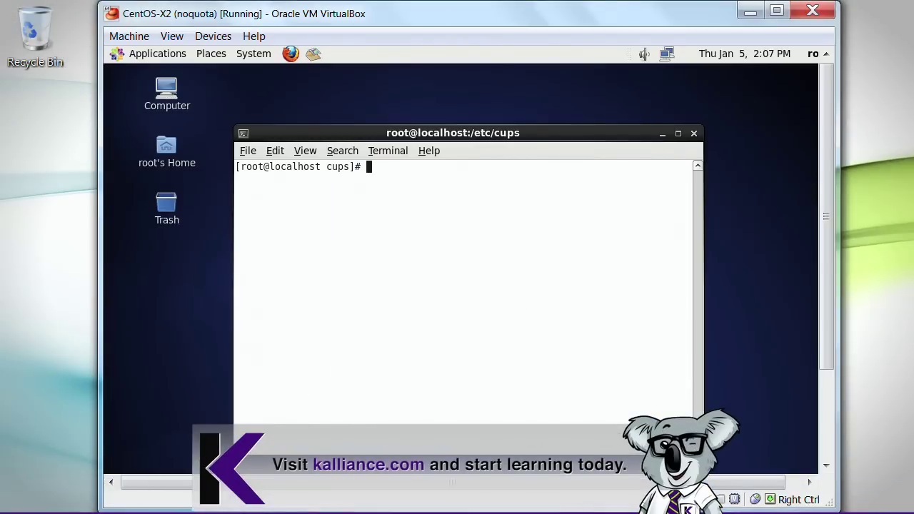
text(cd ..)
key(Return)
text(cd ..)
key(Return)
text(clear)
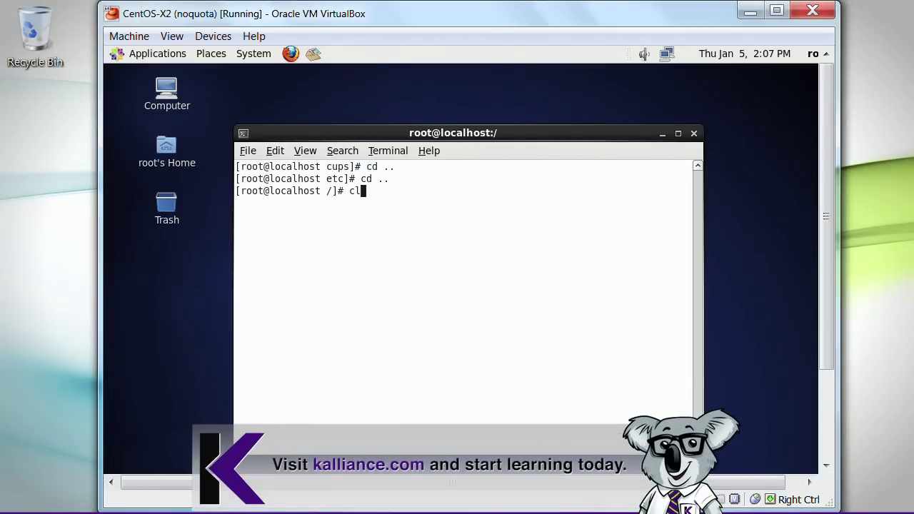
key(Return)
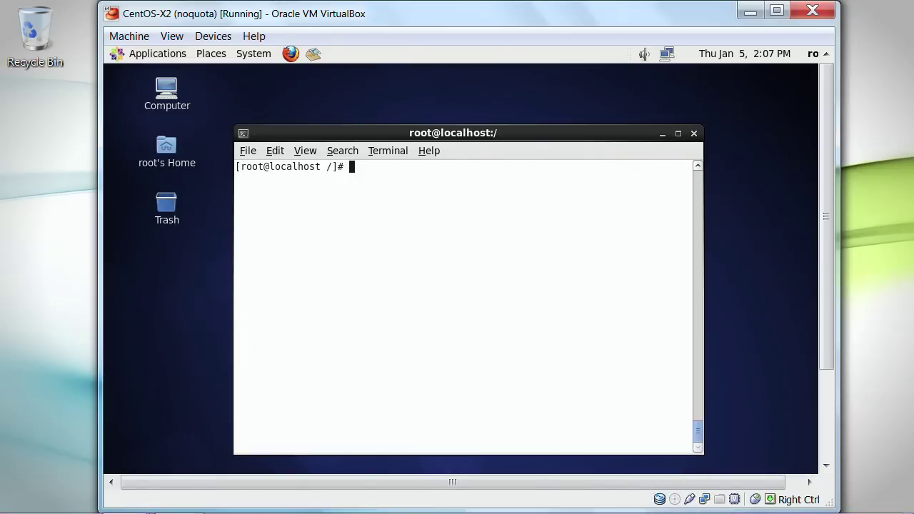
List installed CUPS packages with rpm -qa | grep cups, highlighting cups and cups-libs 1.4.2
text(rpm -qa | grep cups)
key(Return)
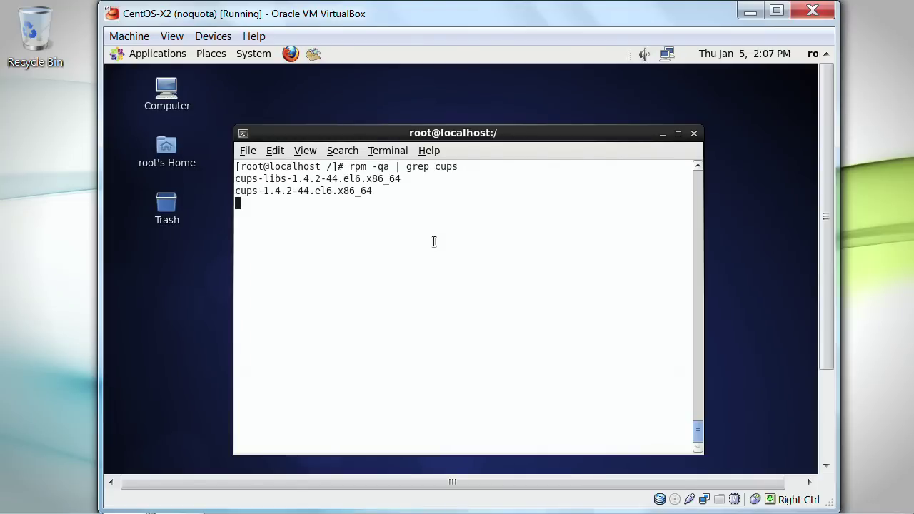
drag(382, 190, 235, 178)
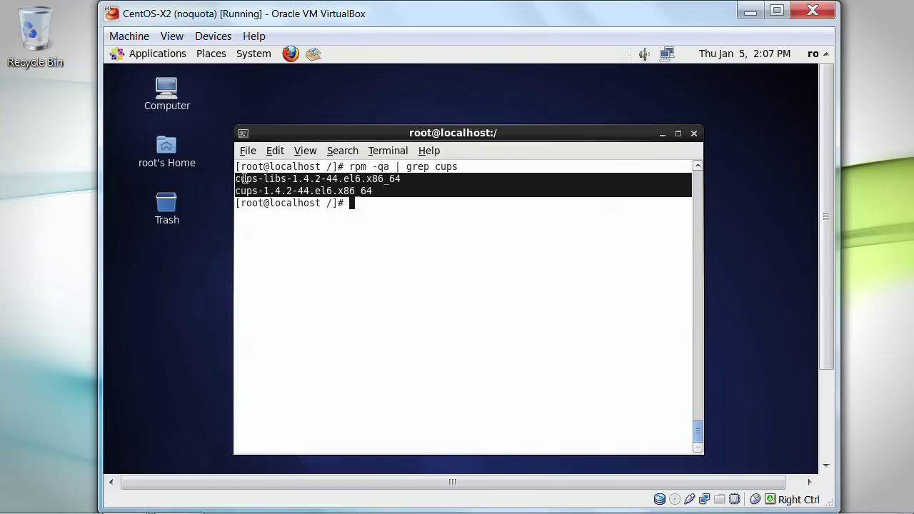
click(356, 202)
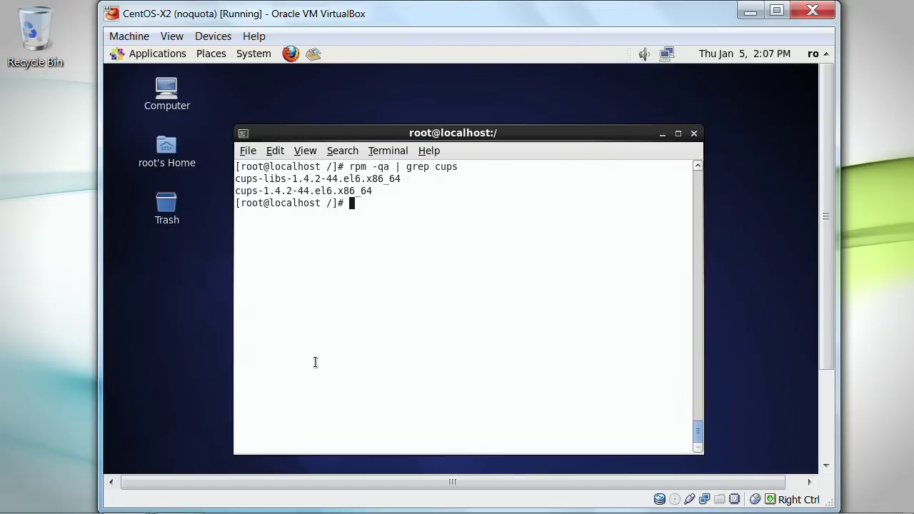
Try 'service restart cups' and 'service restart cupsd', then clear the terminal
text(service restart)
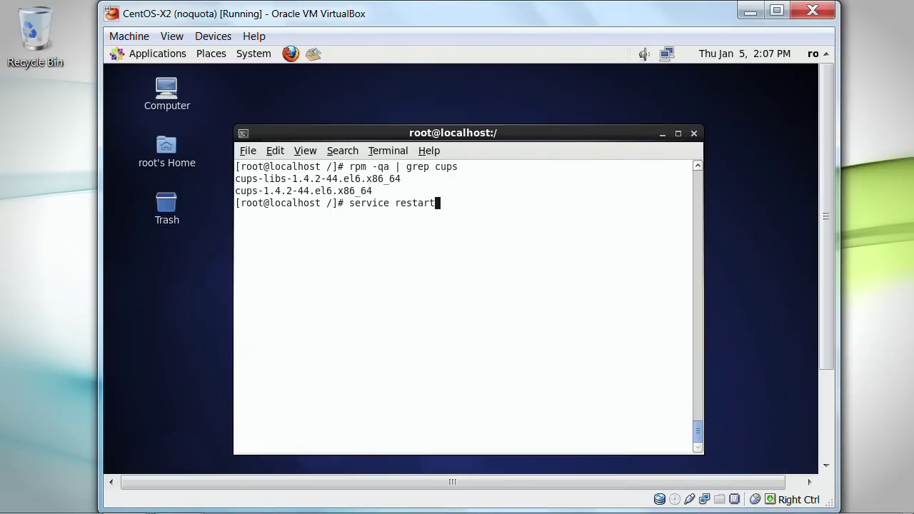
text( cups)
key(Return)
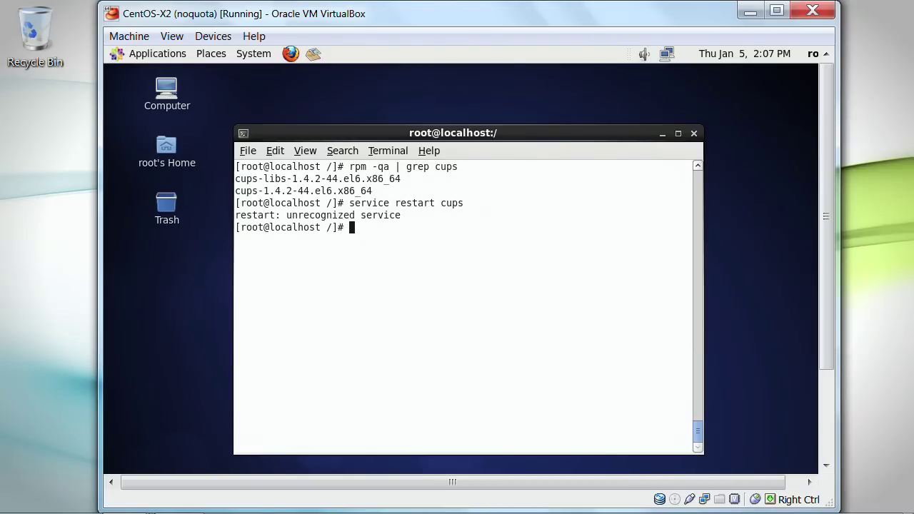
key(Up)
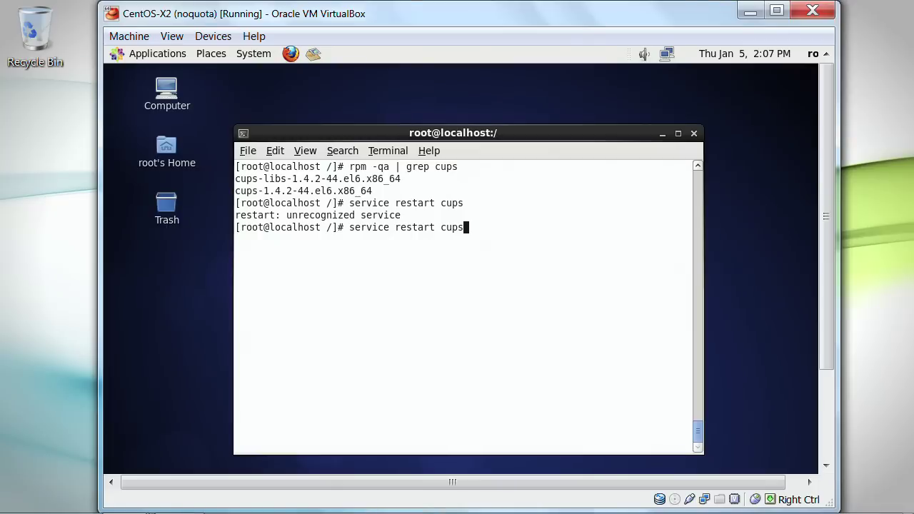
text(d)
key(Return)
text(clear)
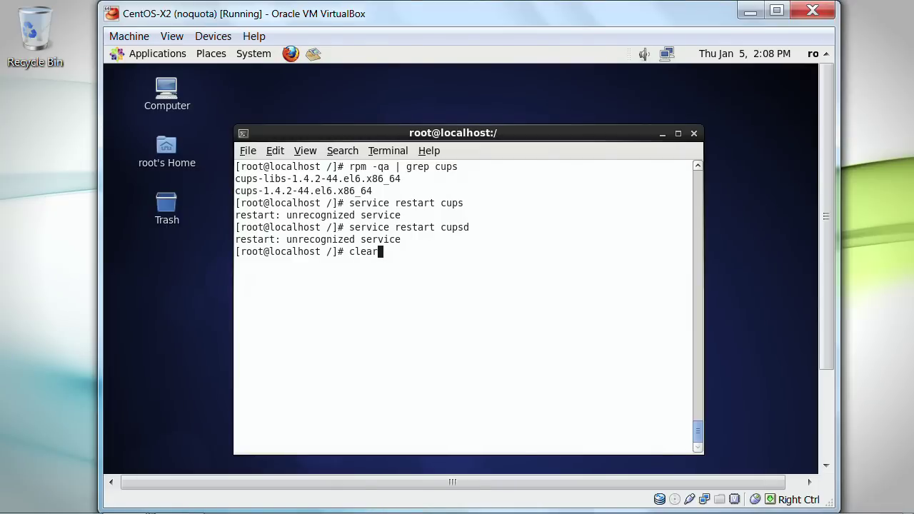
key(Return)
Restart the CUPS service with 'service cups restart' and change into /etc/cups
text(ser)
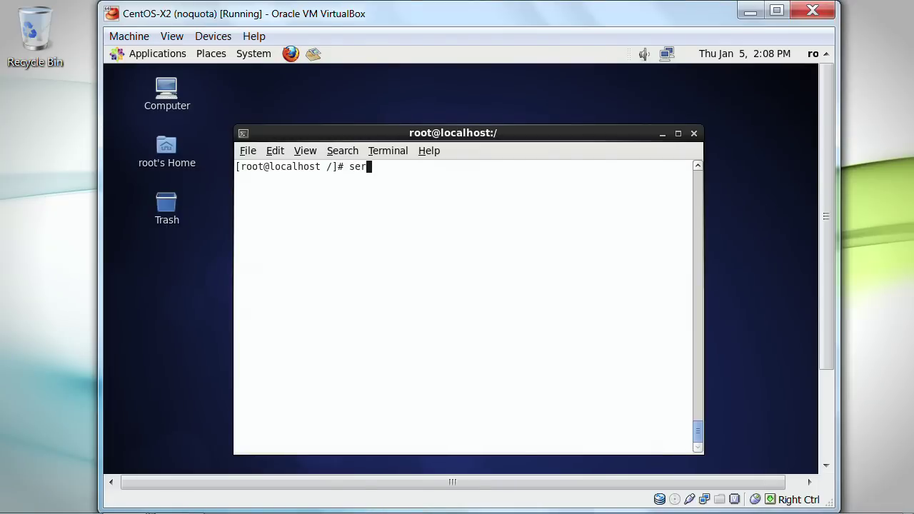
text(vice cups restart)
key(Return)
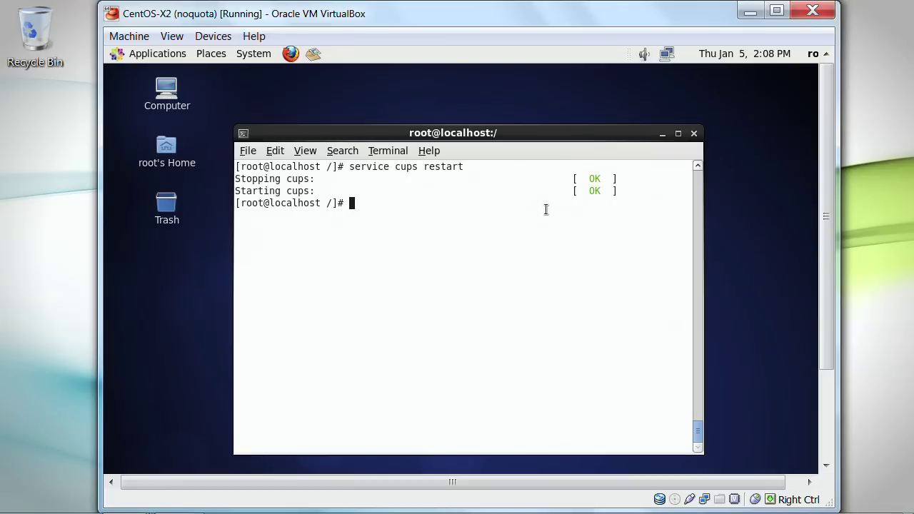
text(cd etc)
key(Return)
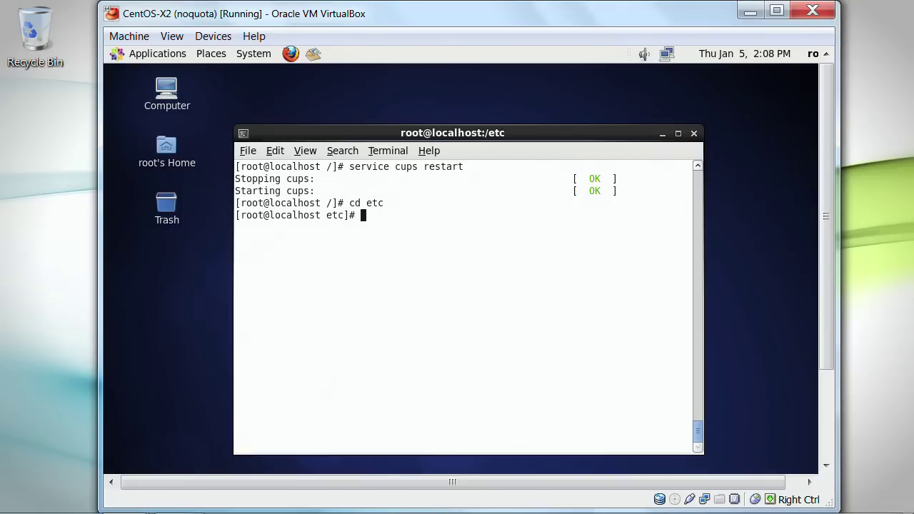
text(cd cups)
key(Return)
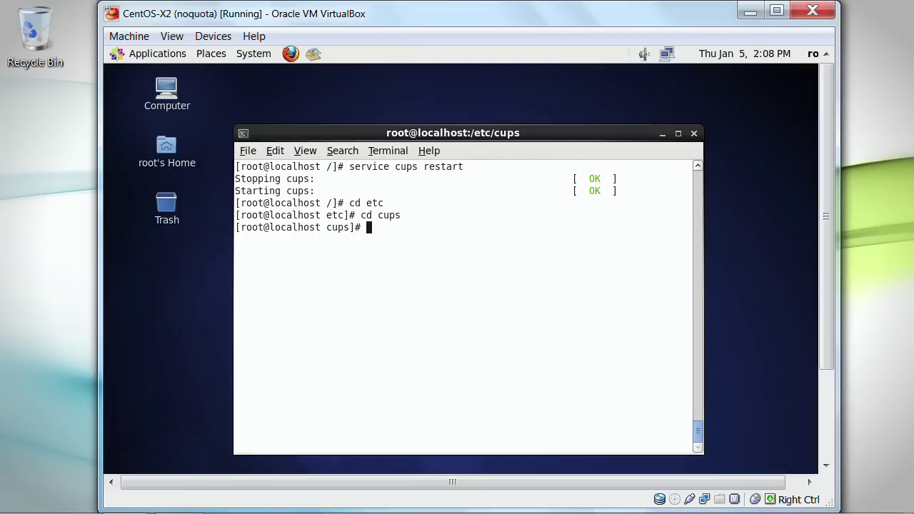
Try to open cups.conf in the less pager
text(less cups.conf)
key(Return)
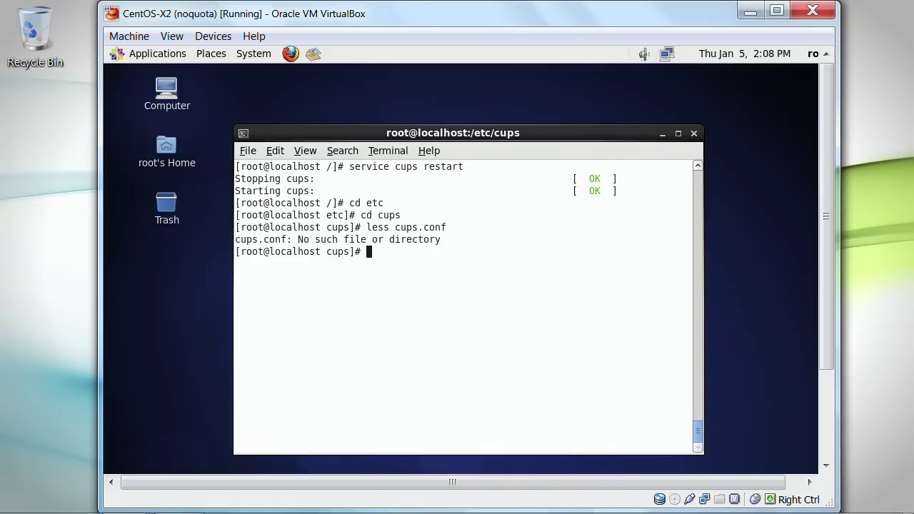
List the /etc/cups files with ll and open cupsd.conf in less
text(ll)
key(Return)
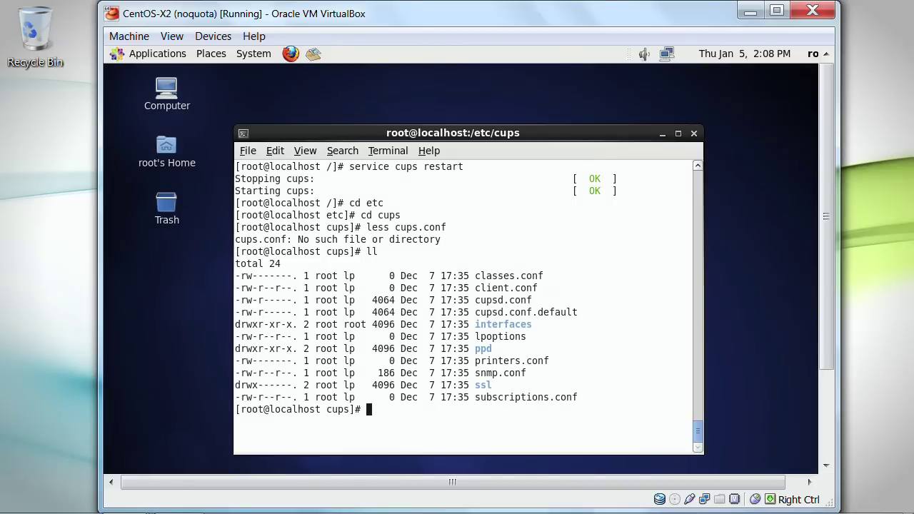
text(less cupsd.conf)
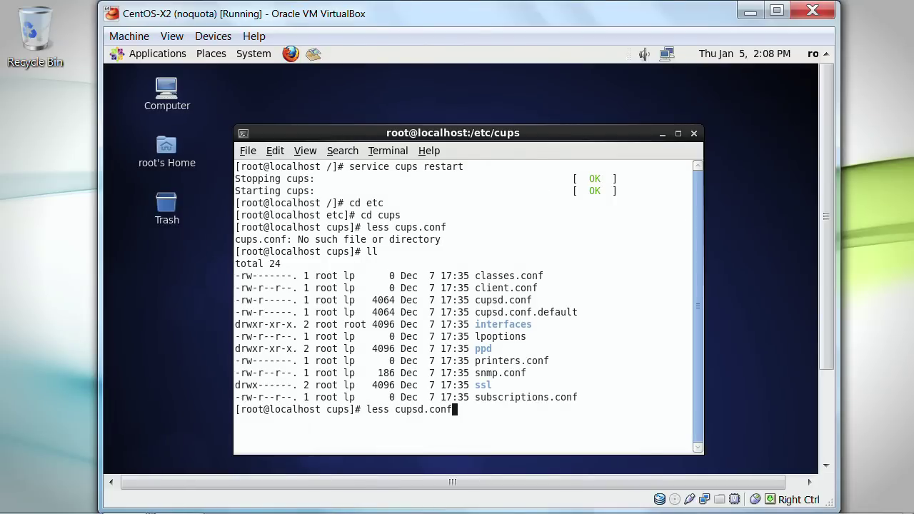
key(Return)
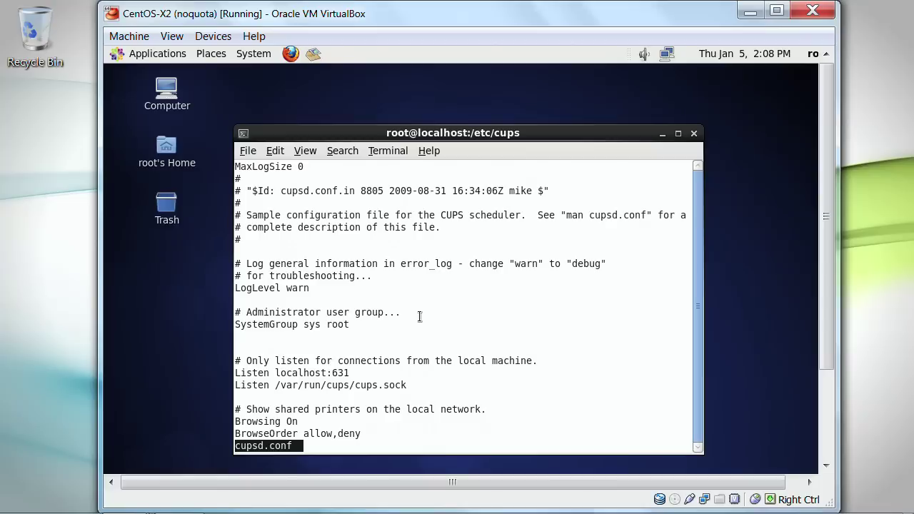
Read cupsd.conf, highlighting the Listen localhost:631 line and allow,deny access rule, then quit less
drag(366, 375, 275, 373)
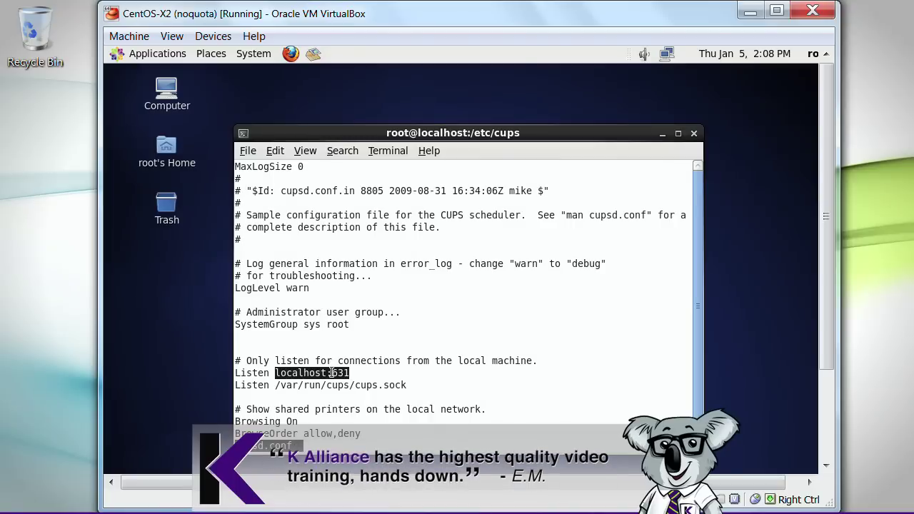
click(324, 404)
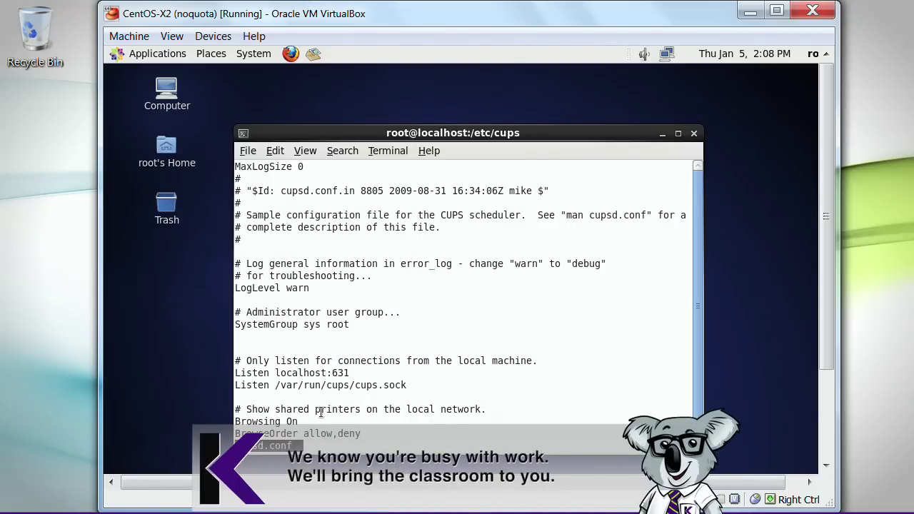
key(space)
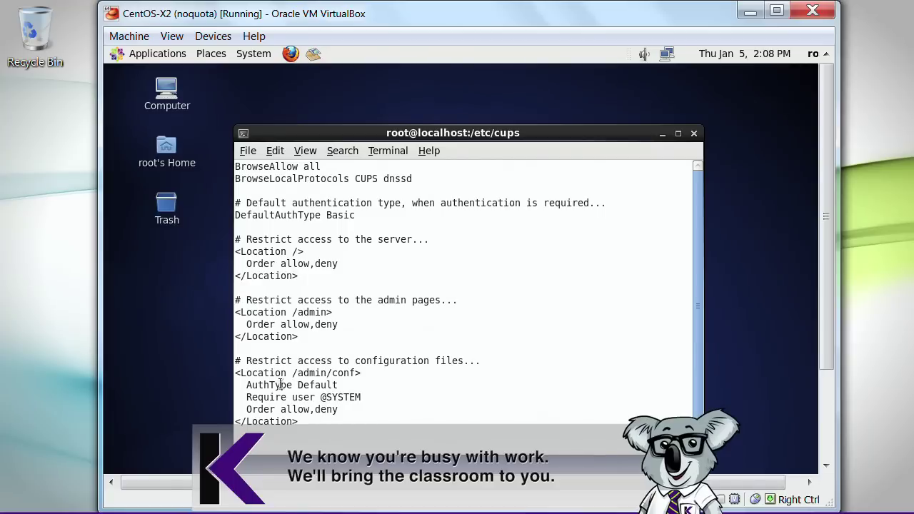
drag(247, 362, 464, 362)
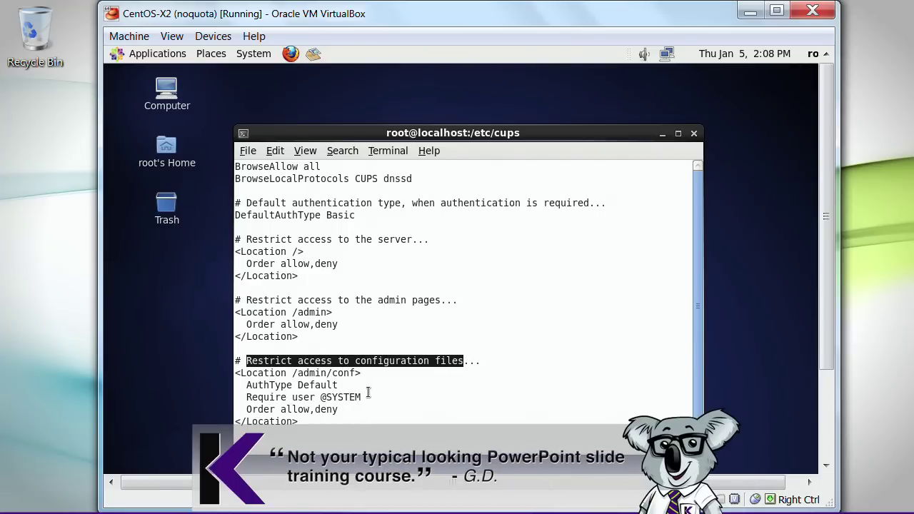
drag(339, 410, 276, 410)
click(278, 403)
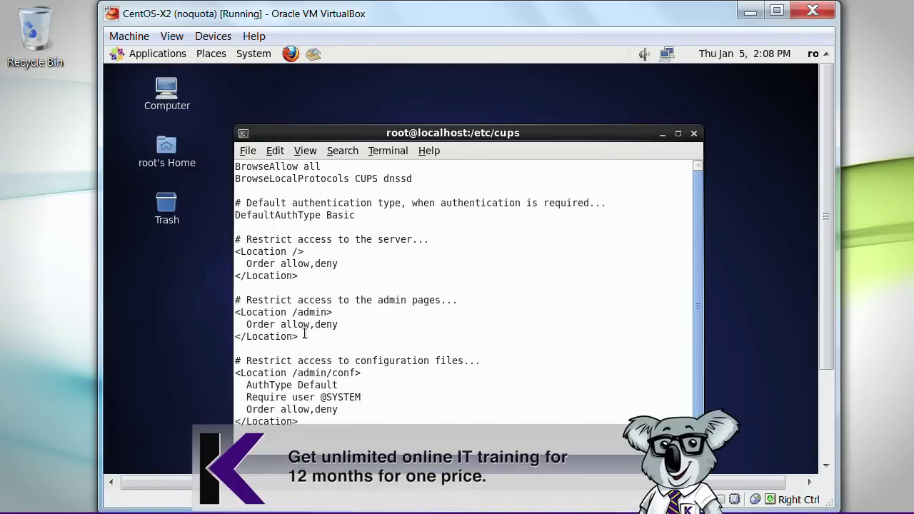
key(q)
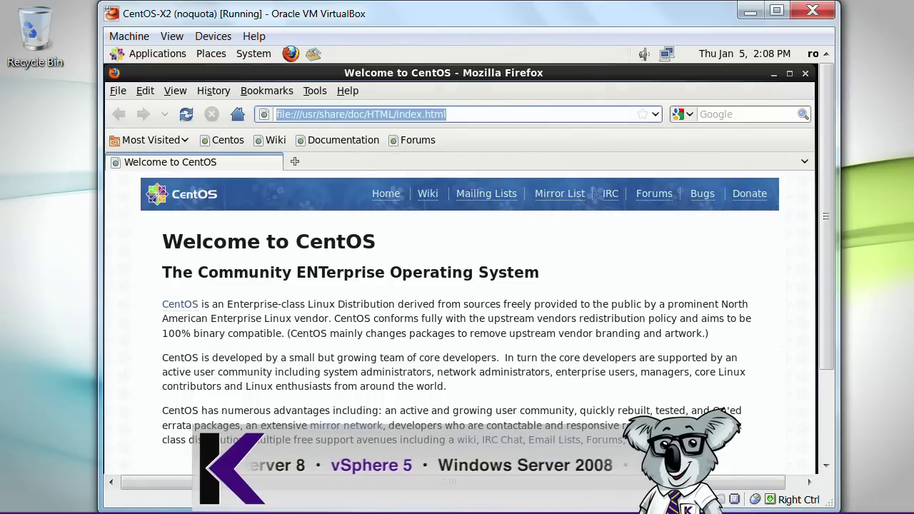
Load localhost:631 in Firefox, go to the Administration page and choose Add Printer
text(localho)
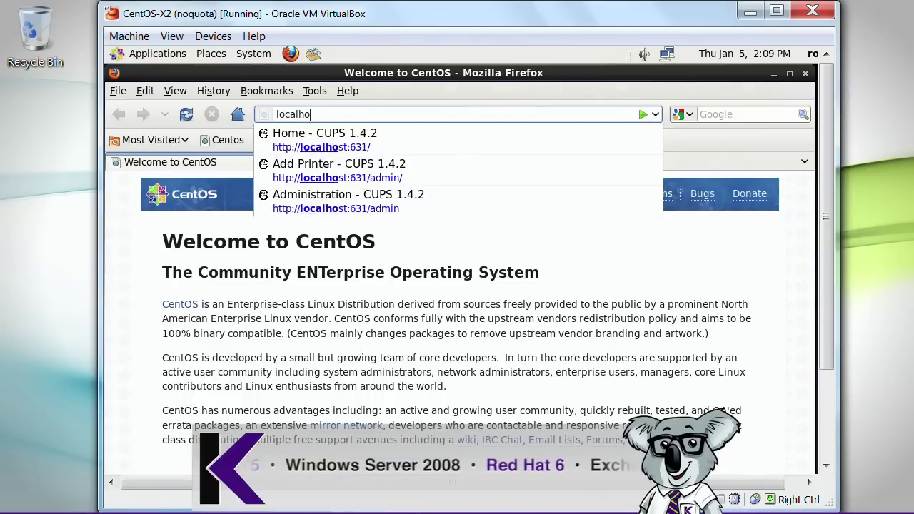
text(st:631)
key(Return)
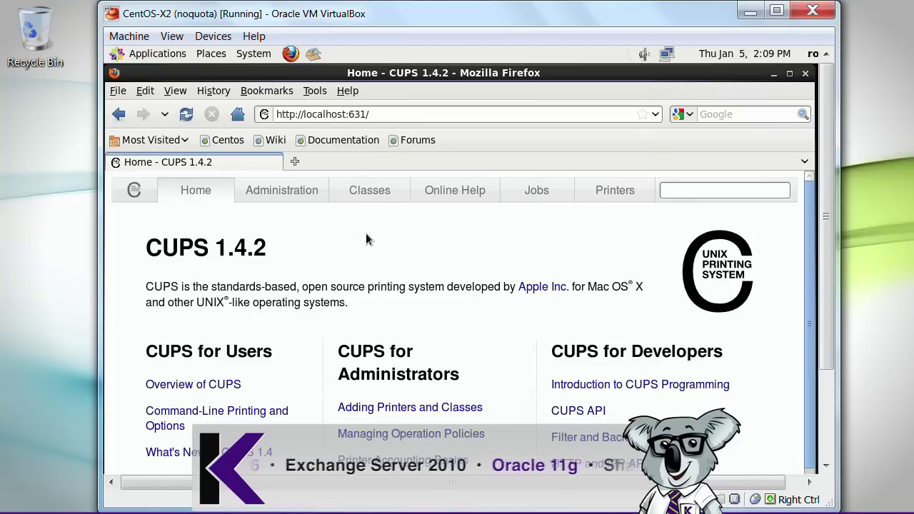
scroll(366, 239, down, 1)
scroll(366, 240, up, 1)
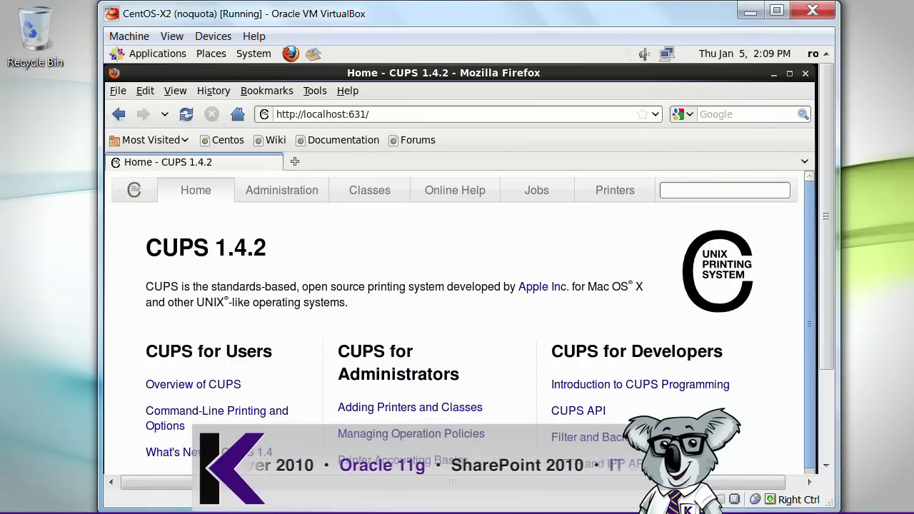
scroll(457, 321, down, 2)
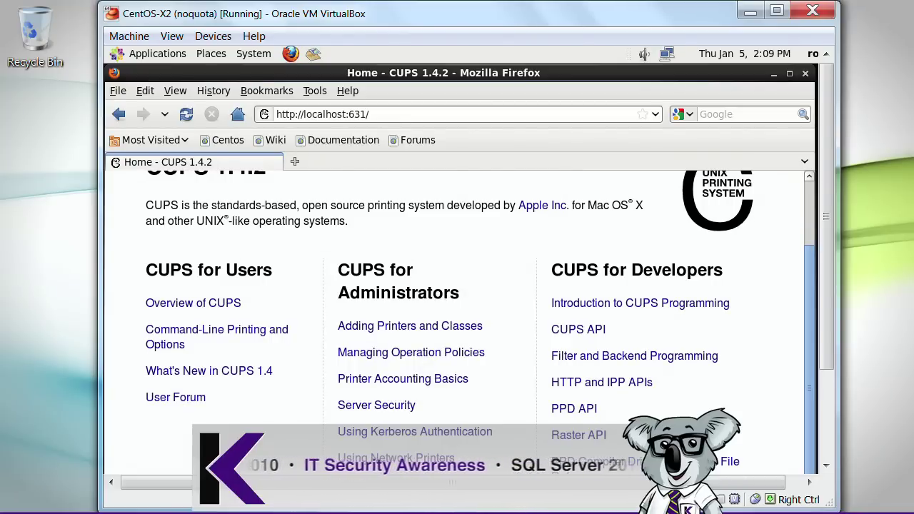
click(411, 326)
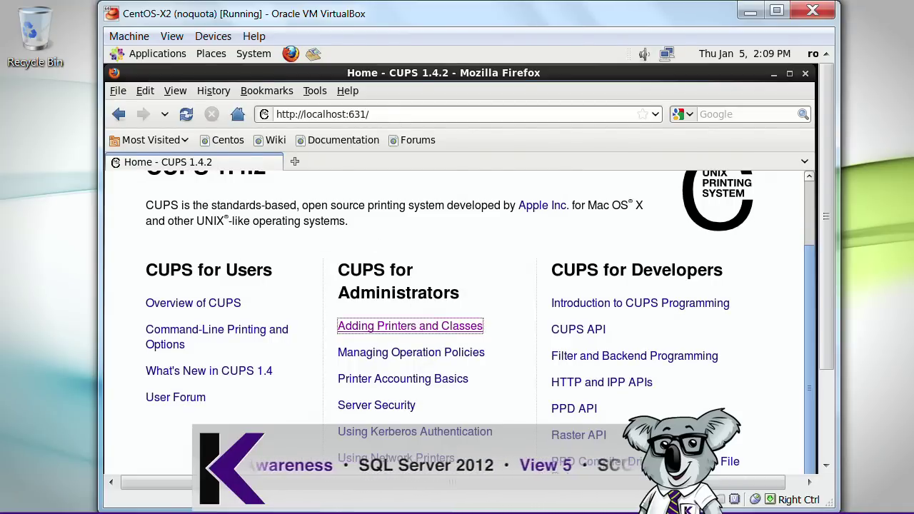
click(194, 291)
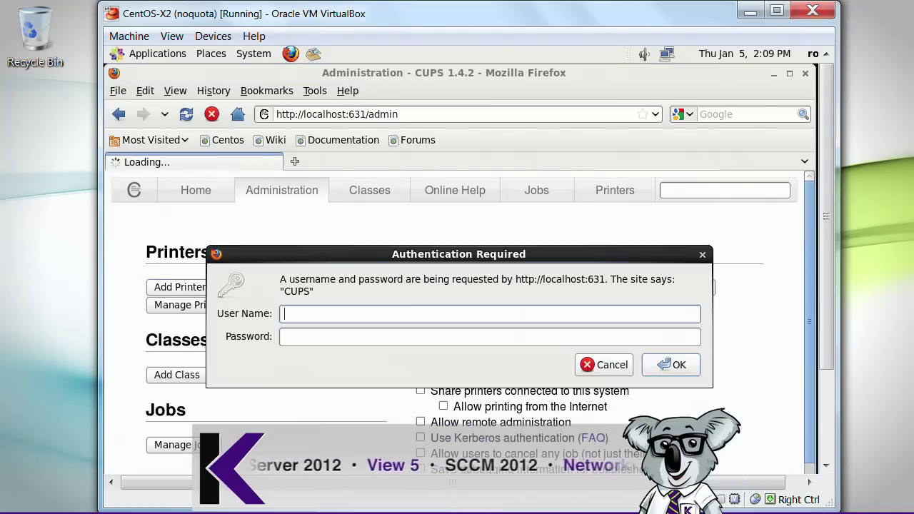
Log in as root with the administrator password and pick Internet Printing Protocol (ipp)
text(root)
key(Tab)
text(password)
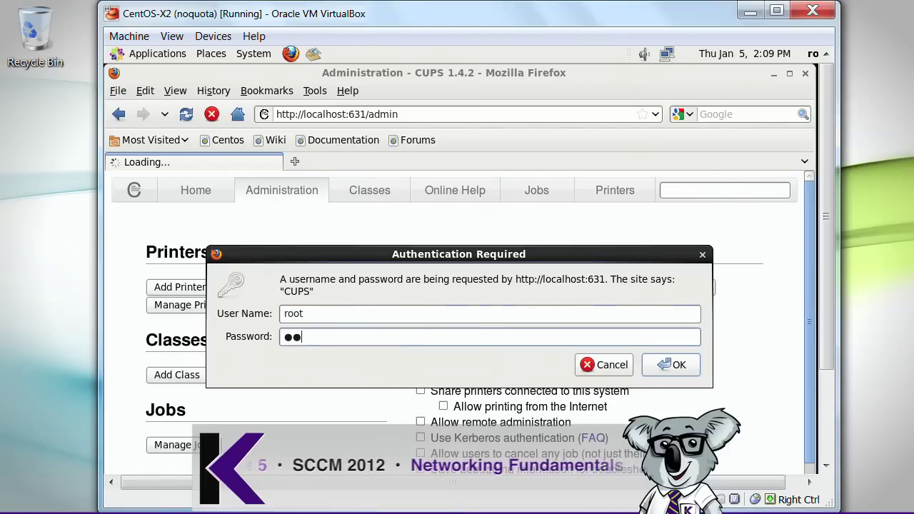
key(Return)
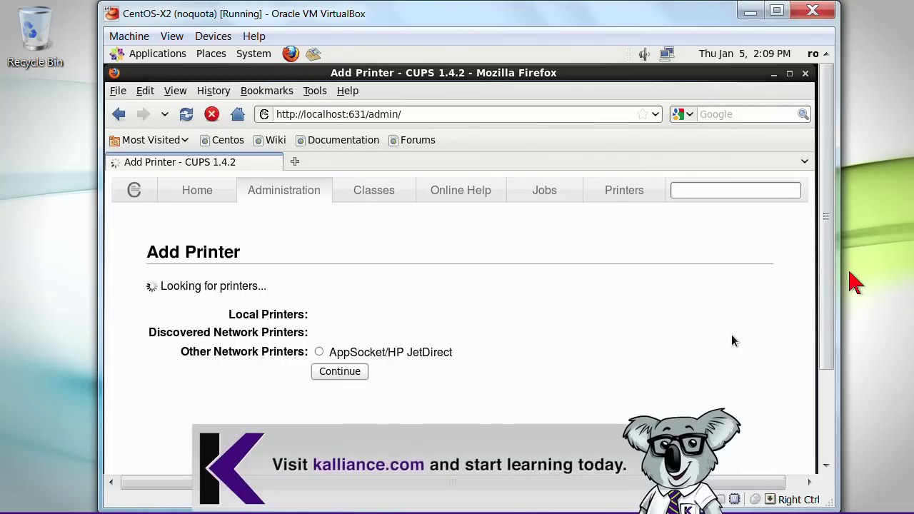
drag(837, 286, 836, 357)
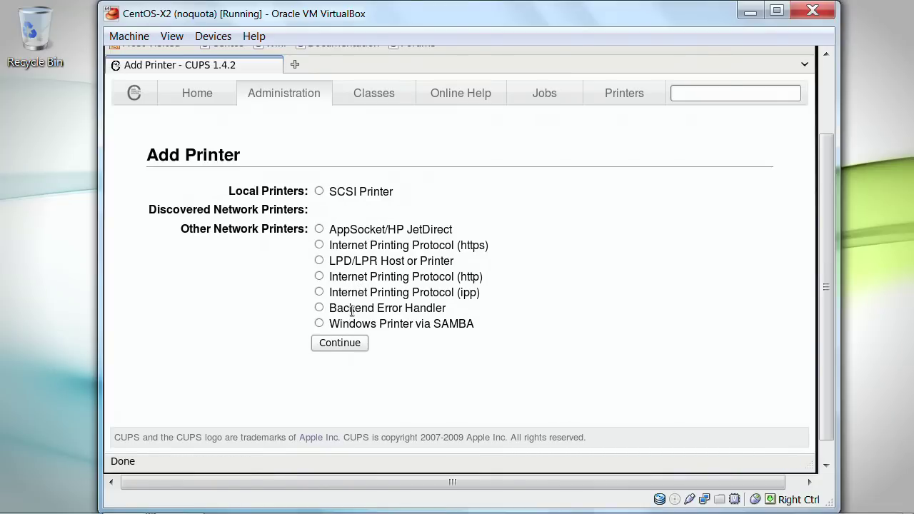
click(333, 342)
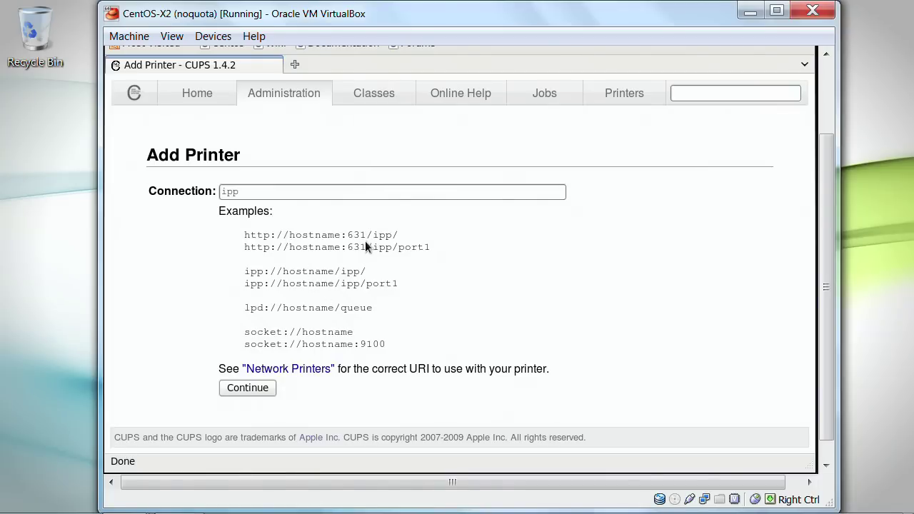
Inspect the Connection field holding the 'ipp' URI prefix and its example URIs
double_click(252, 194)
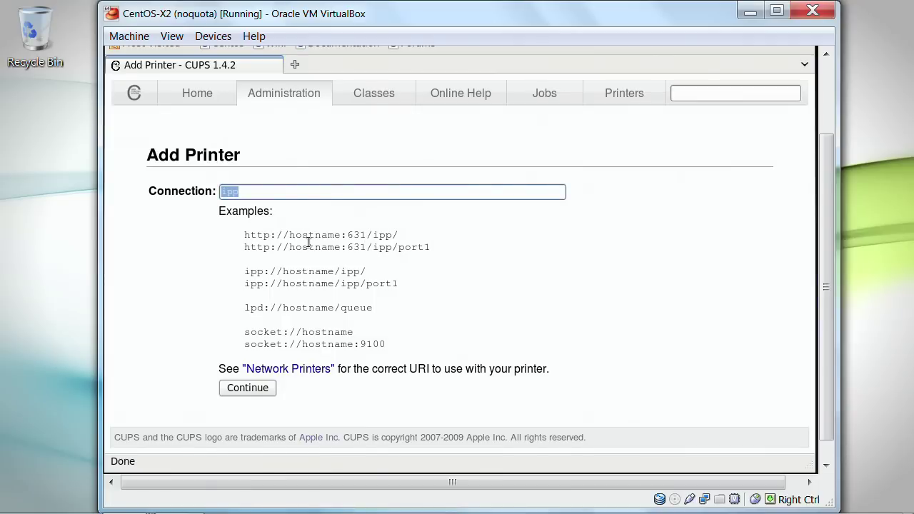
click(336, 249)
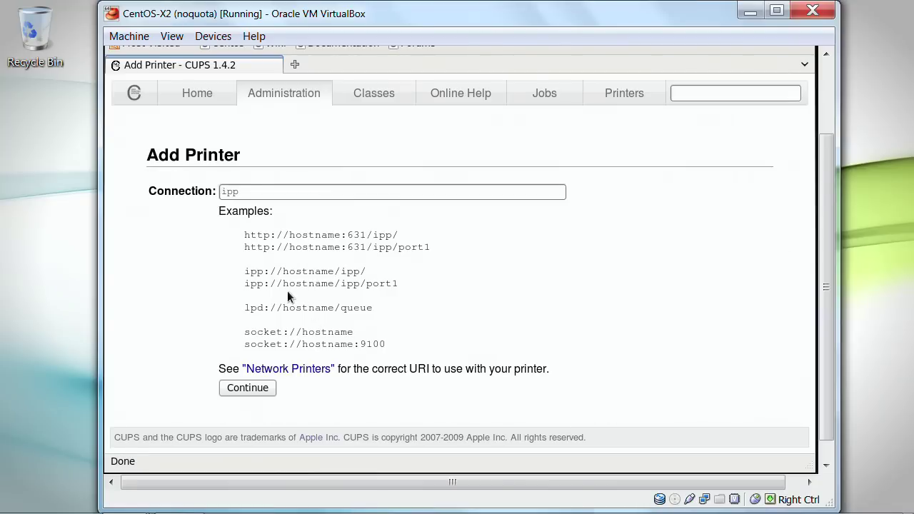
click(264, 192)
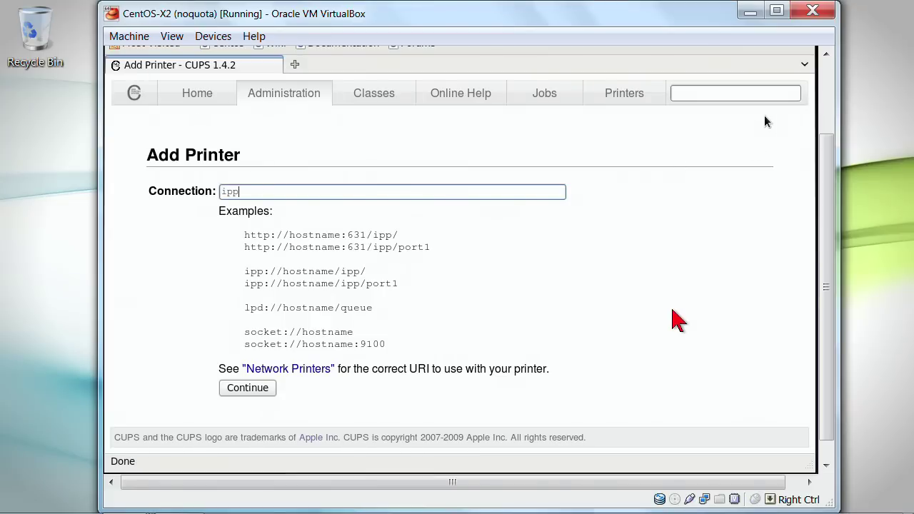
click(826, 97)
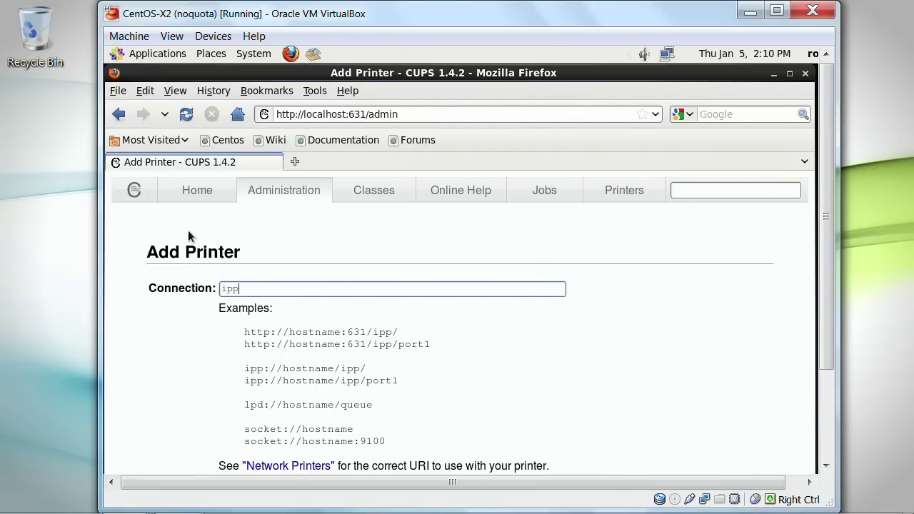
Go back, choose LPD/LPR Host or Printer, and continue to the 'lpd' Connection field
click(118, 114)
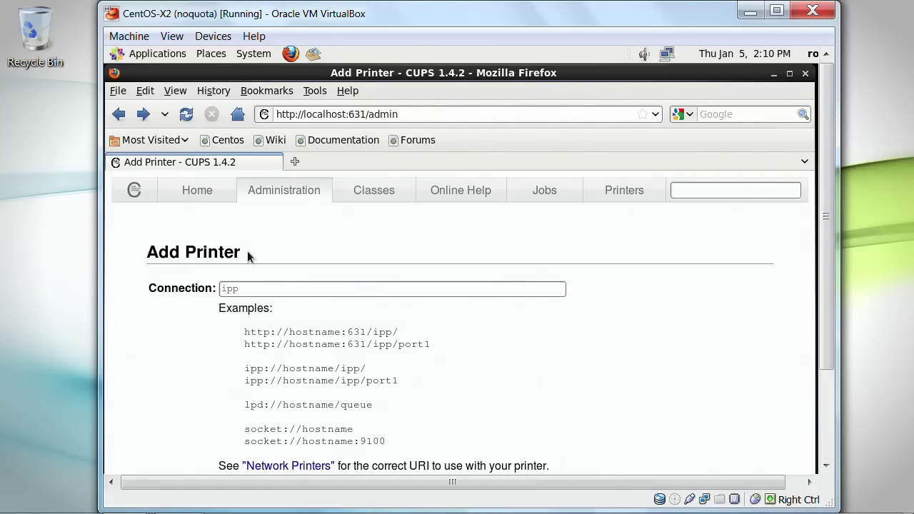
click(118, 114)
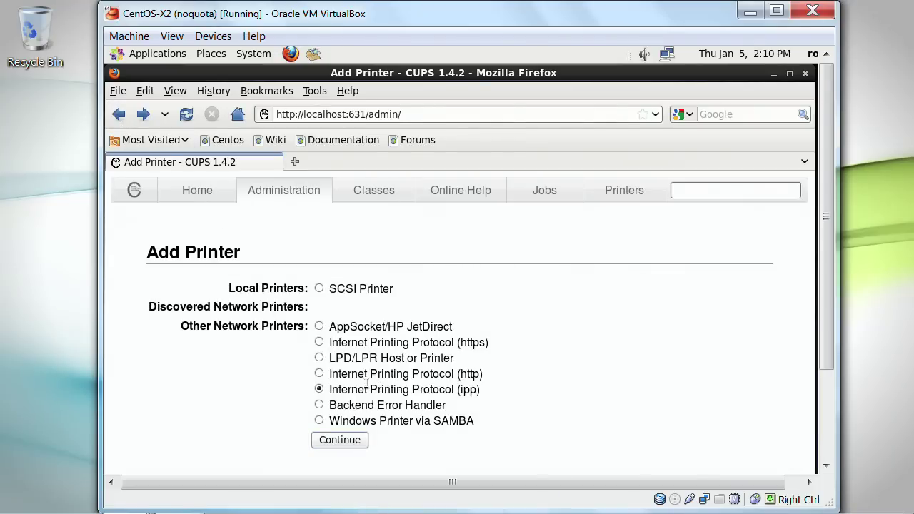
click(318, 358)
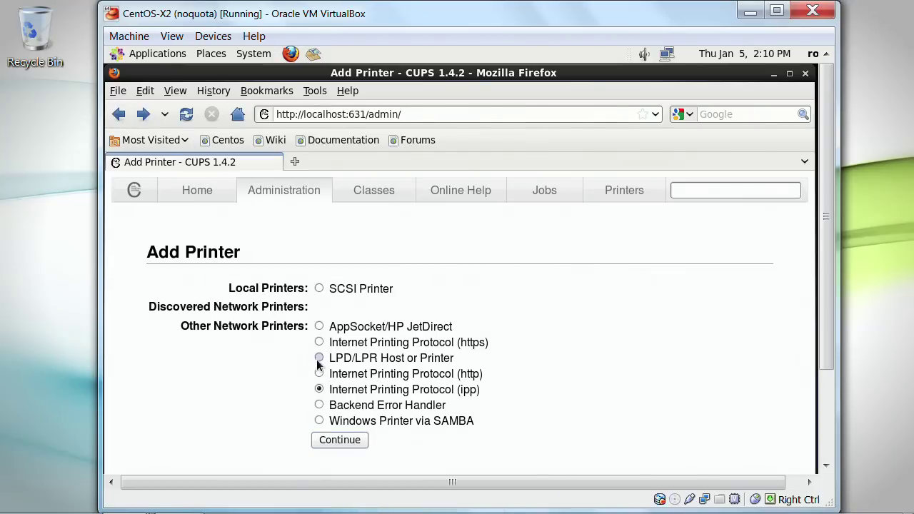
click(330, 440)
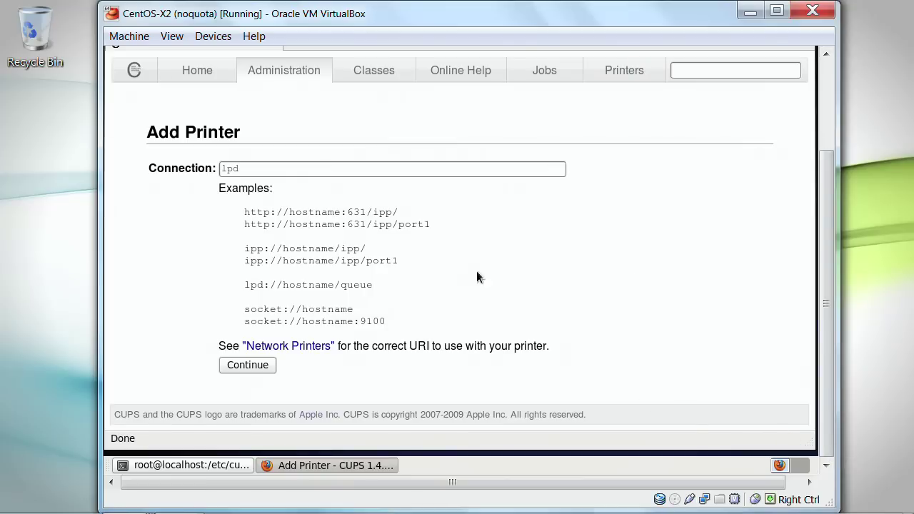
click(263, 365)
click(262, 170)
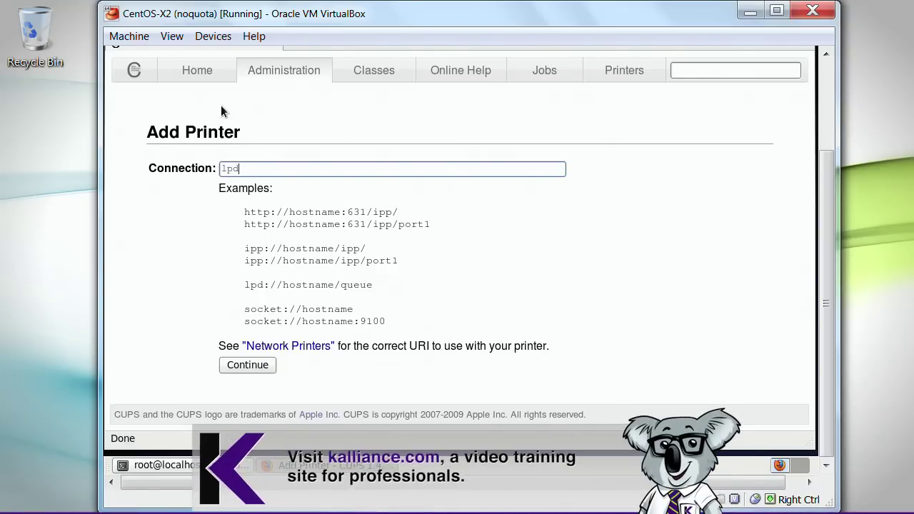
Check the empty Classes page, then return Home and follow Adding Printers and Classes
click(380, 73)
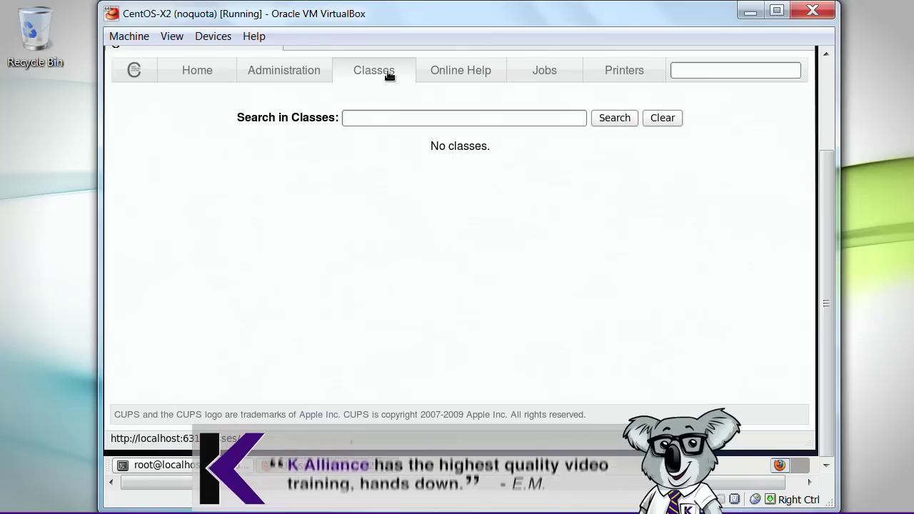
click(187, 64)
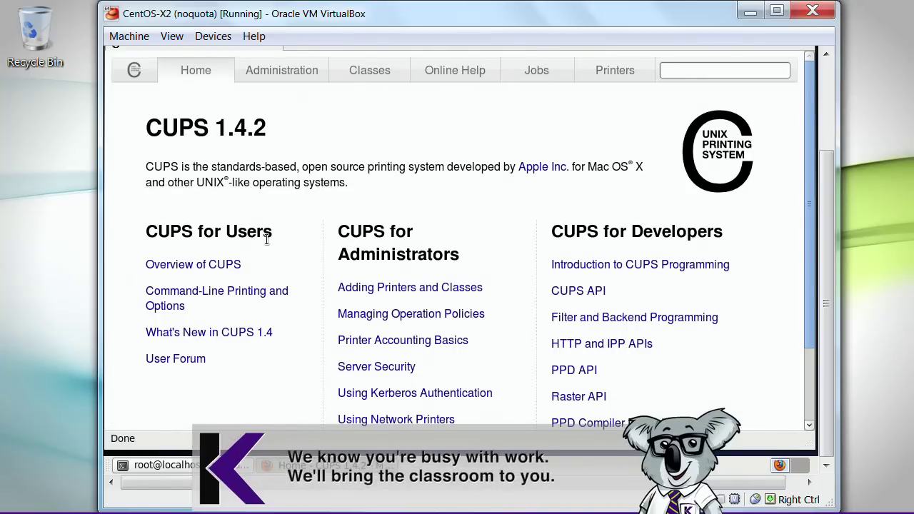
scroll(502, 265, down, 3)
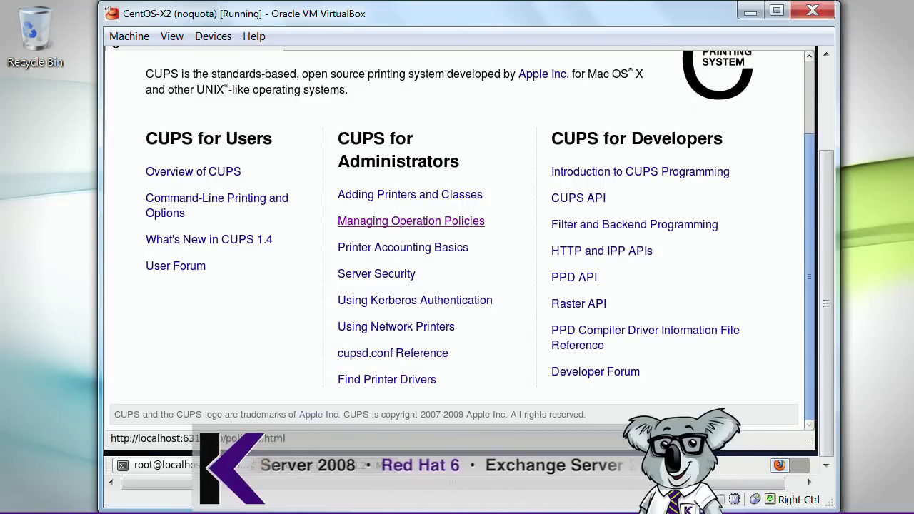
click(399, 203)
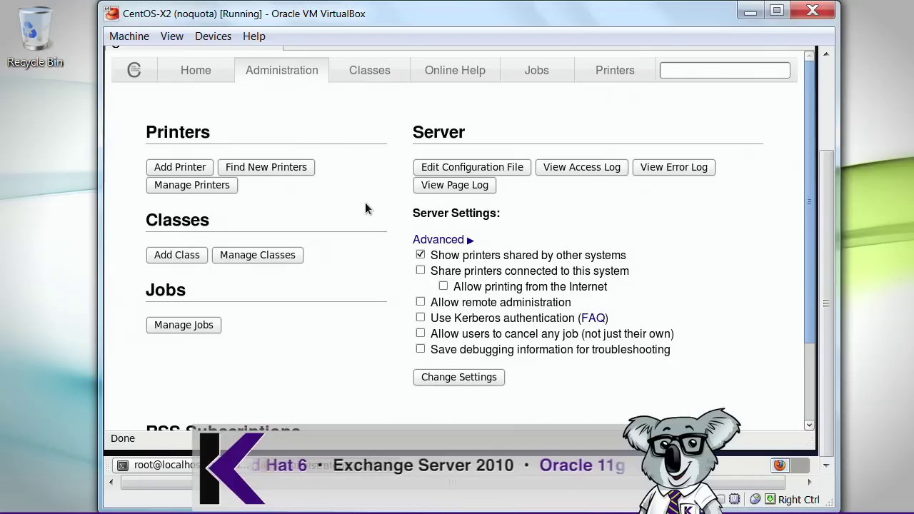
click(183, 255)
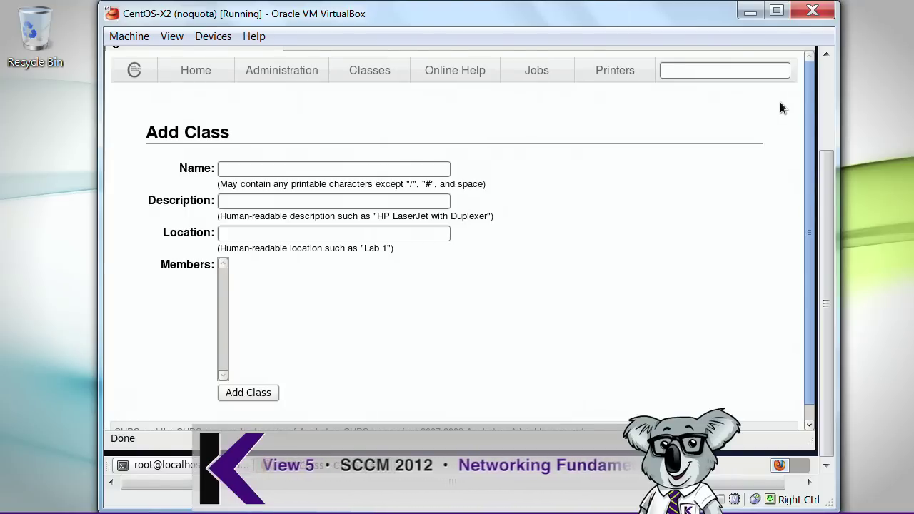
click(824, 102)
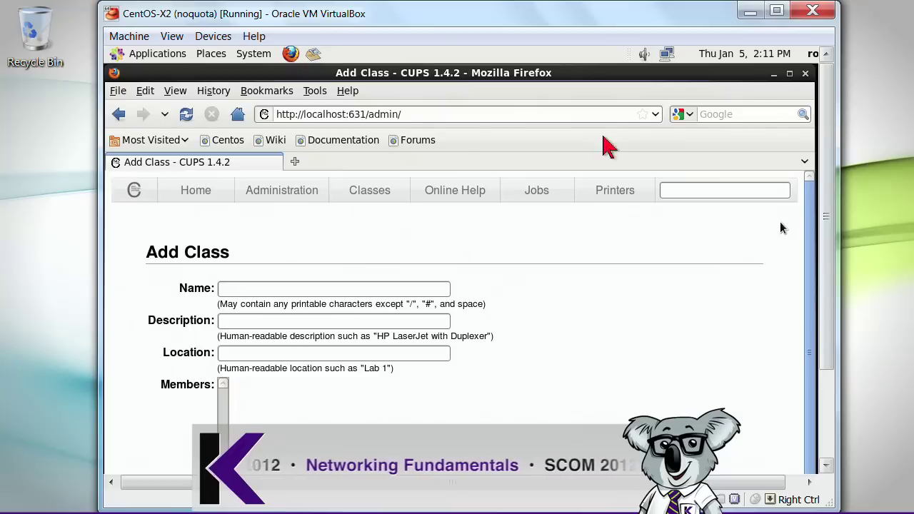
click(119, 115)
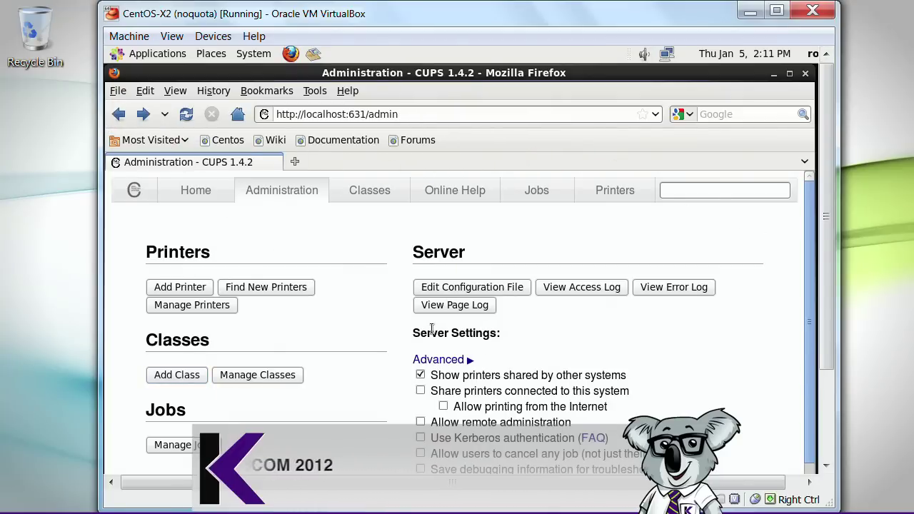
scroll(367, 332, down, 1)
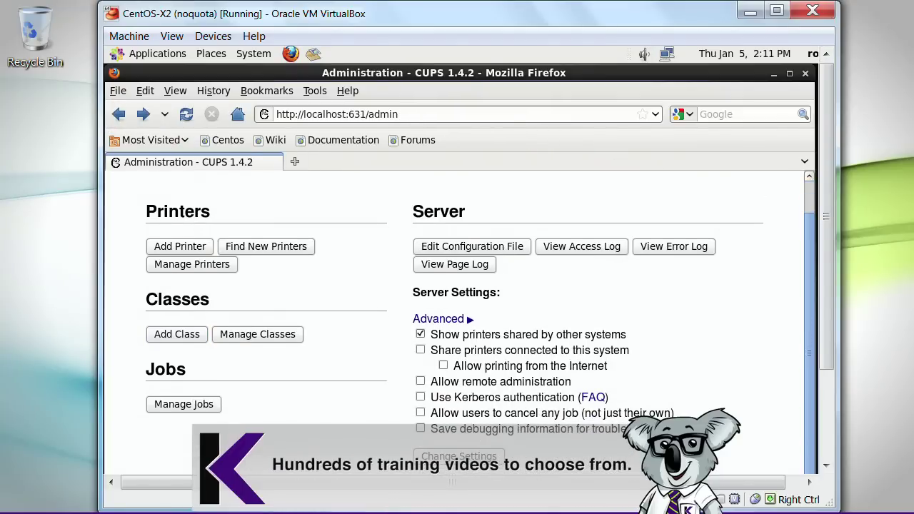
scroll(458, 321, up, 1)
click(282, 286)
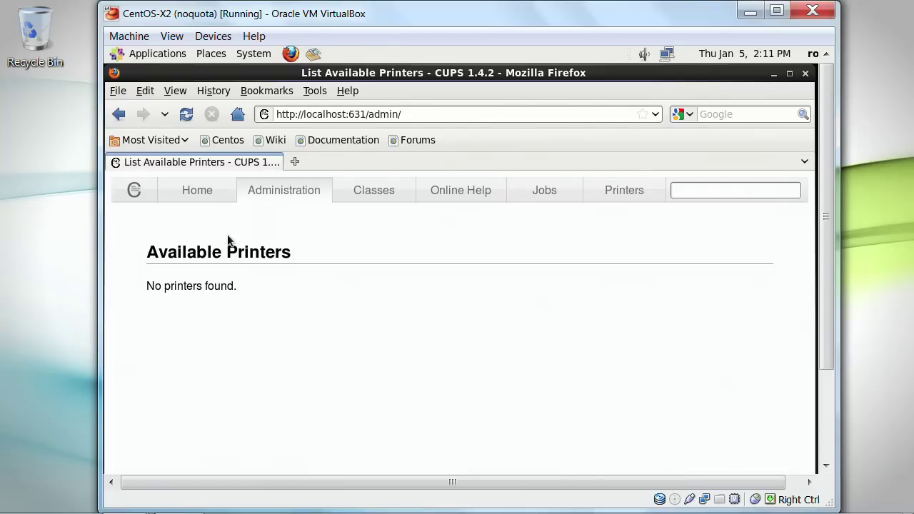
click(205, 197)
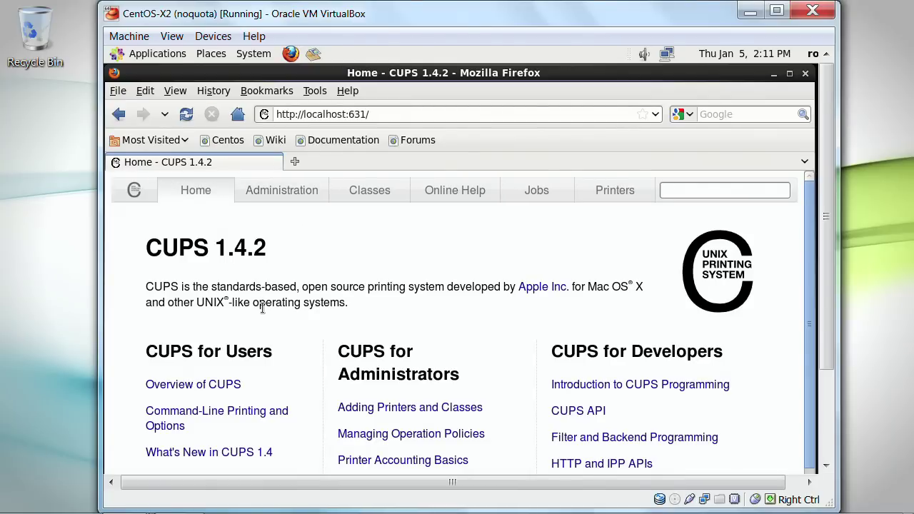
scroll(381, 319, down, 1)
click(381, 367)
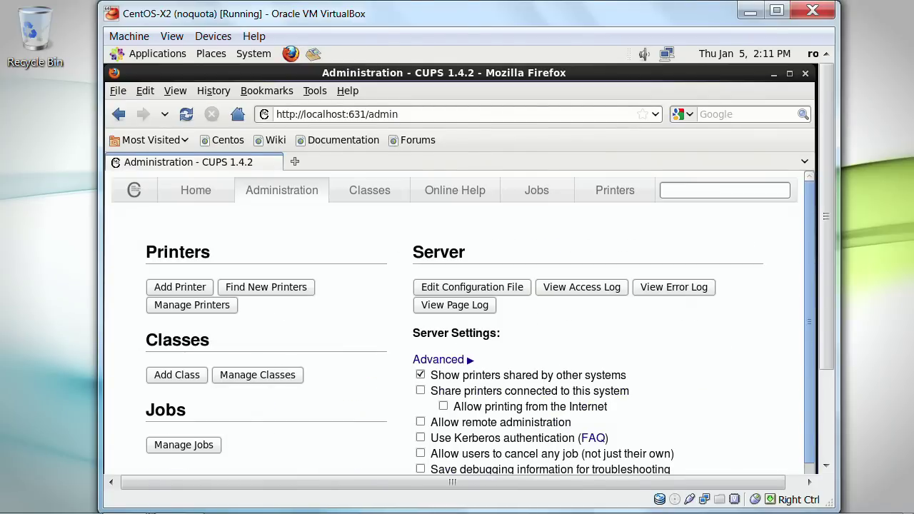
Start Add Printer, choose SCSI Printer and continue to its connection step
click(174, 288)
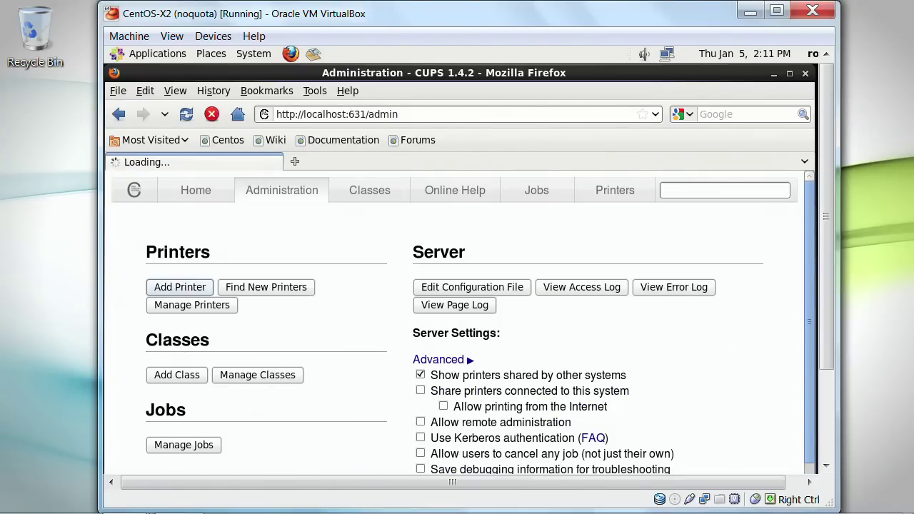
click(319, 315)
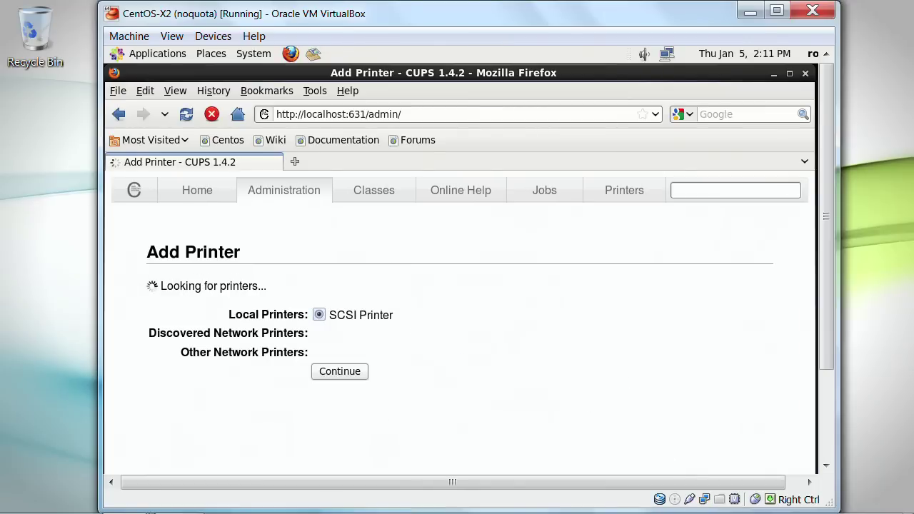
click(332, 371)
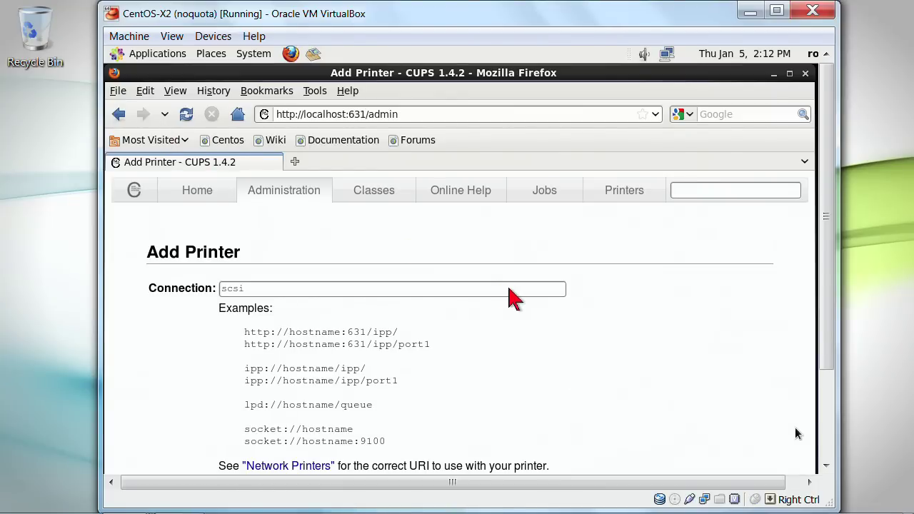
click(827, 429)
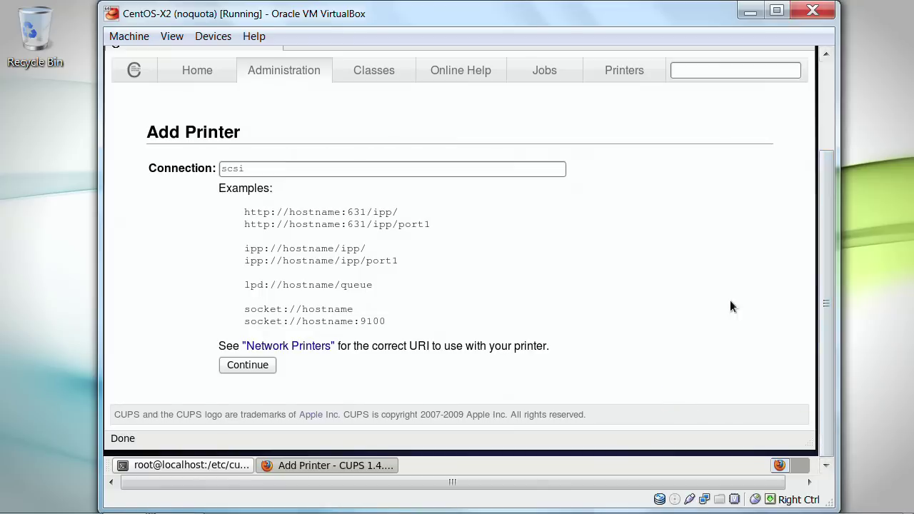
click(259, 365)
View the empty Printers list, then close Firefox
click(611, 71)
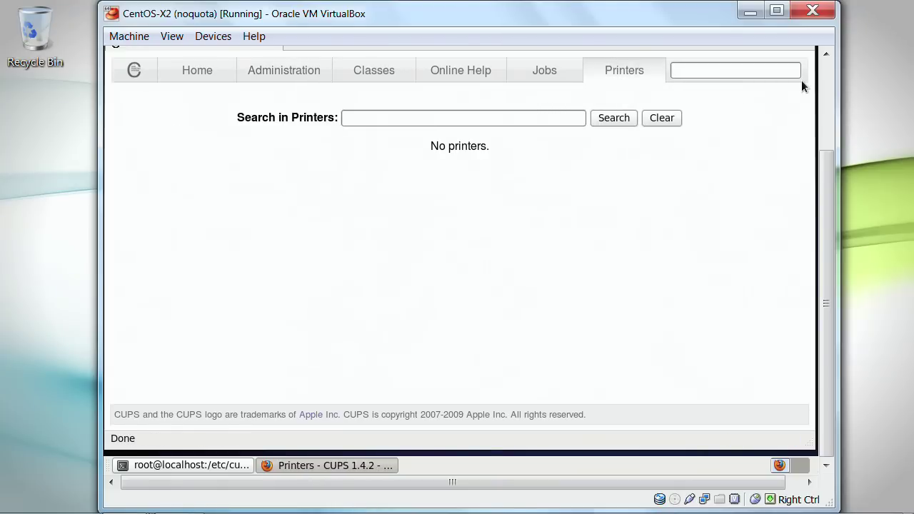
click(827, 108)
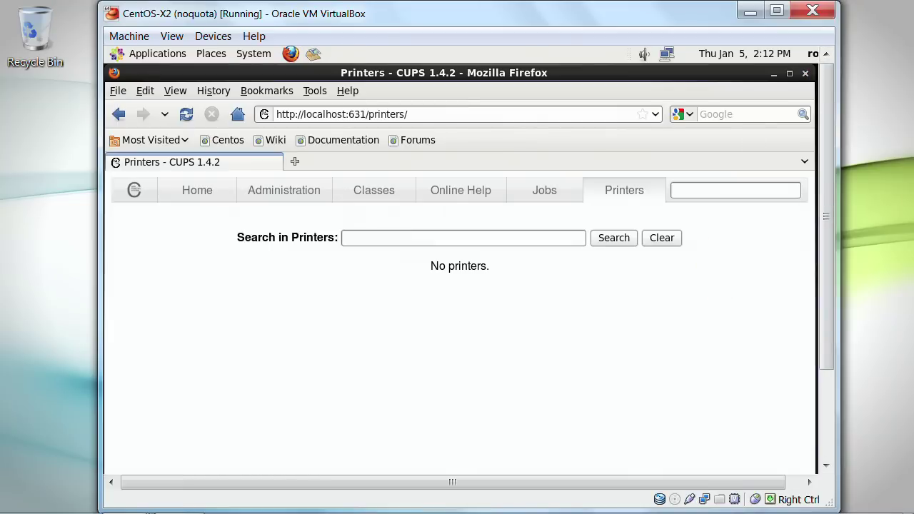
click(805, 73)
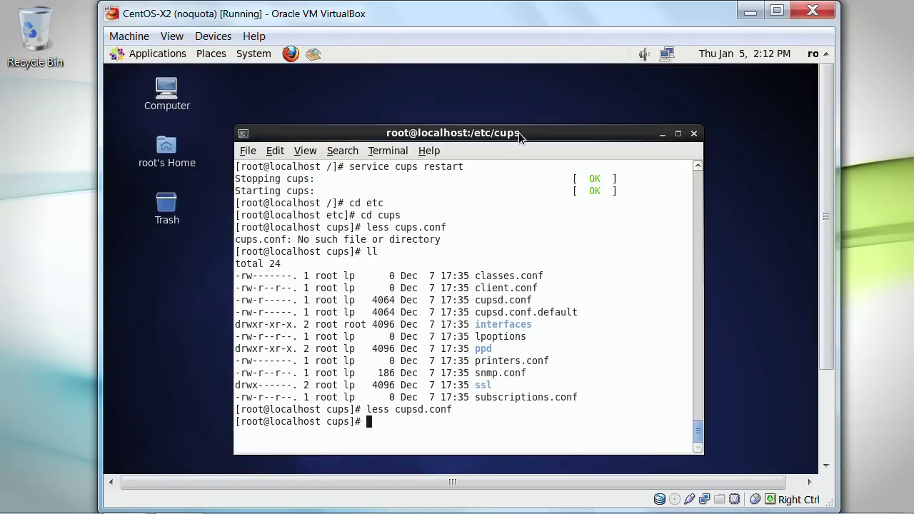
Move the terminal window up-left and begin typing the clear command
drag(519, 132, 513, 111)
text(cl)
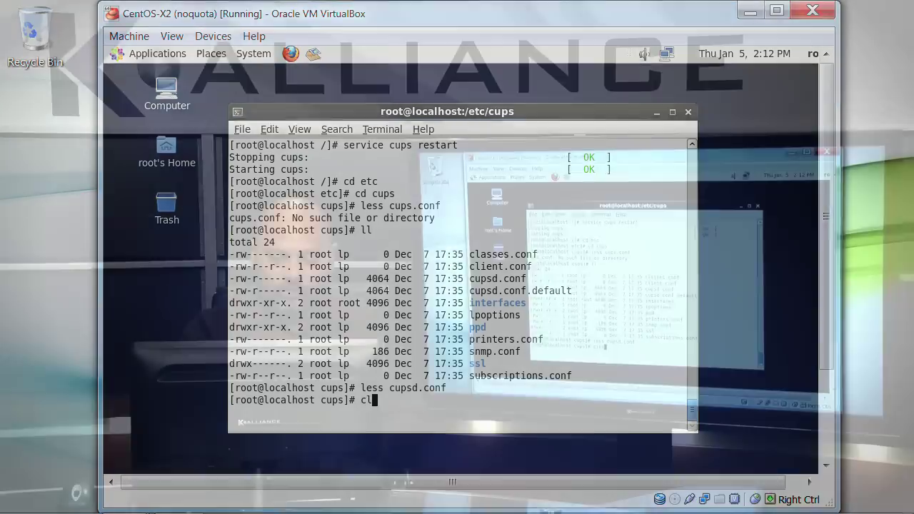